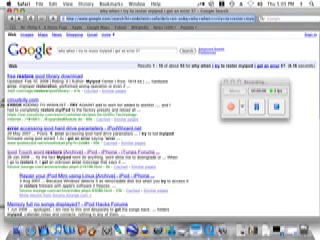
{"action": "type", "text": "w"}
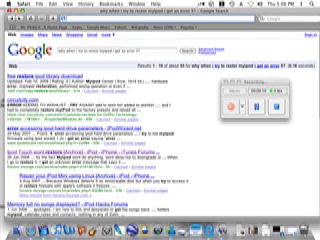
Step: Submit the new Google search for "ziphone"
{"action": "key", "text": "Return"}
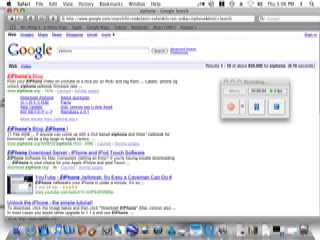
{"action": "type", "text": "ziphone.org/"}
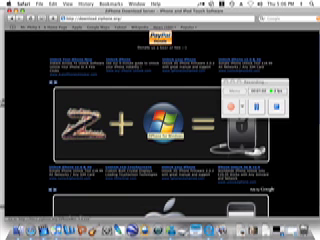
{"action": "scroll", "coordinate": [140, 130], "scroll_direction": "down", "scroll_amount": 5}
{"action": "scroll", "coordinate": [140, 130], "scroll_direction": "down", "scroll_amount": 5}
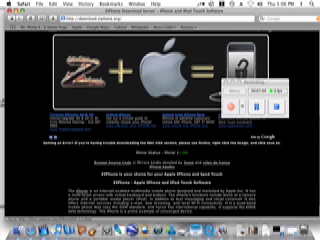
{"action": "scroll", "coordinate": [140, 130], "scroll_direction": "up", "scroll_amount": 5}
{"action": "scroll", "coordinate": [140, 130], "scroll_direction": "up", "scroll_amount": 3}
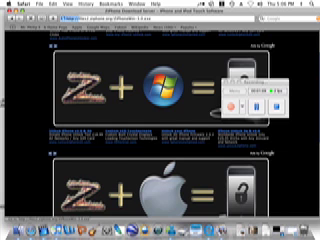
Step: Confirm the ZiPhone file appears in Safari's Downloads list twice, closing the list each time
{"action": "key", "text": "alt+super+l"}
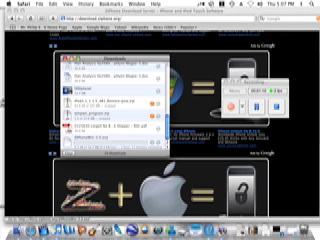
{"action": "key", "text": "super+w"}
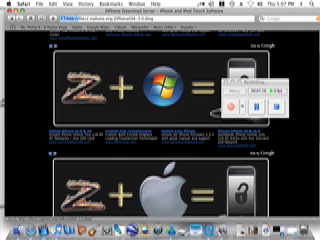
{"action": "key", "text": "alt+super+l"}
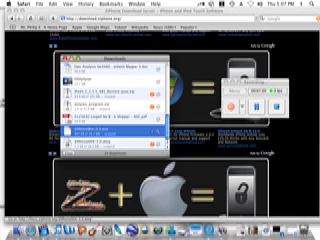
{"action": "key", "text": "super+w"}
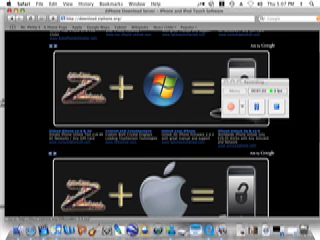